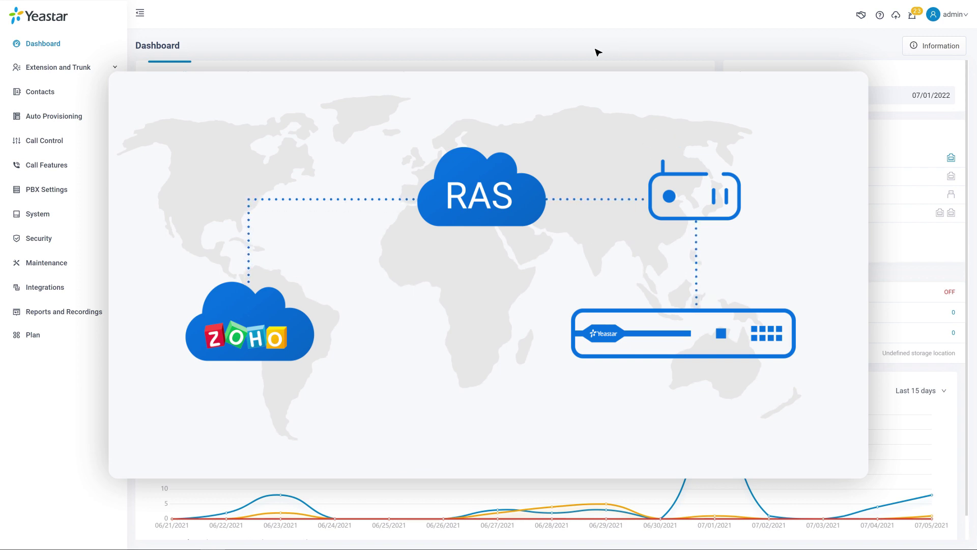
Expand the System section in the left navigation of the dashboard
click(109, 217)
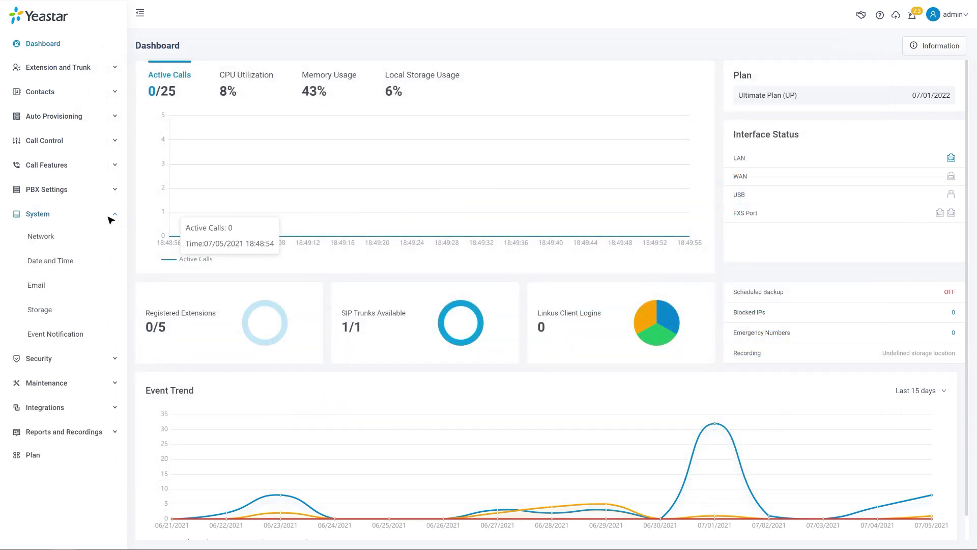
Check that the Yeastar FQDN network settings report a successful tunnel server connection
click(62, 239)
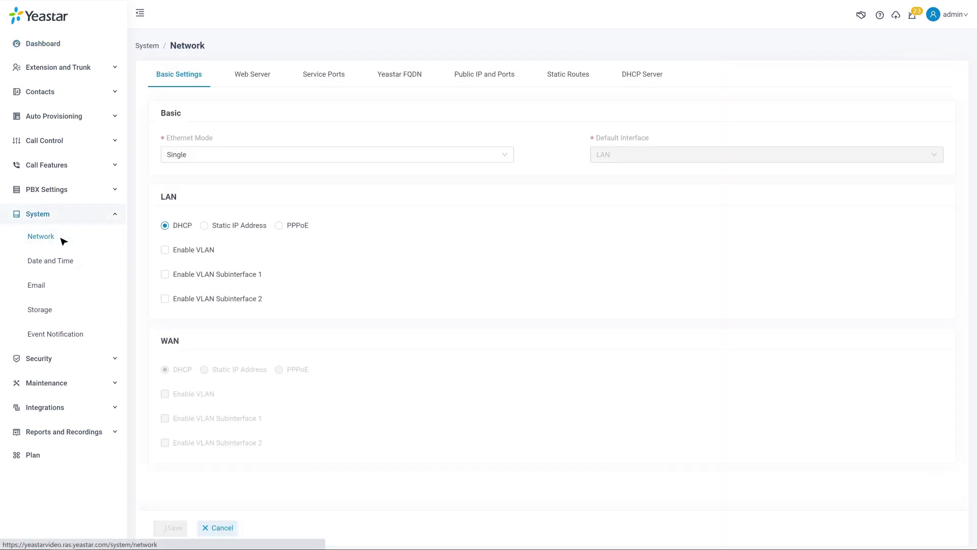
click(423, 81)
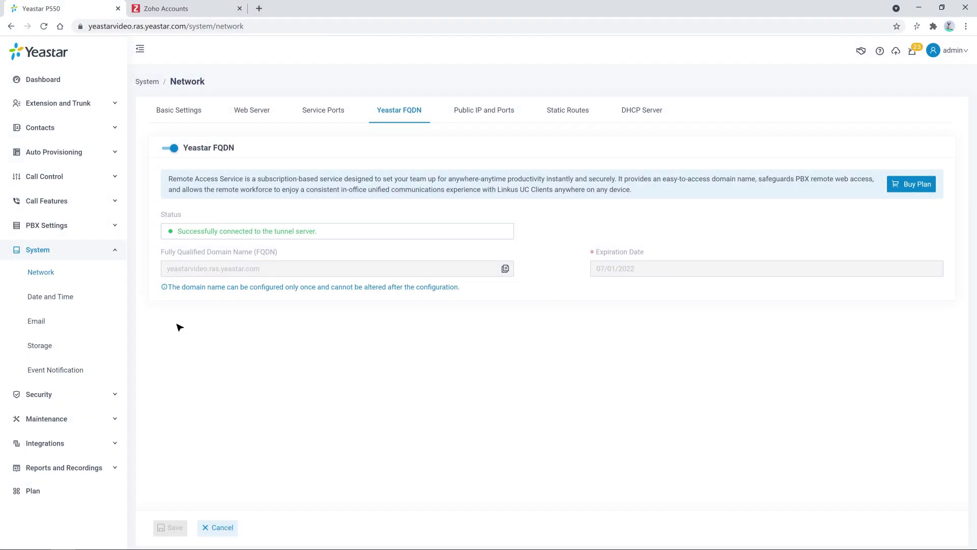
click(111, 254)
Open the Zoho CRM integration under Integrations > CRM and copy its Homepage URL
click(100, 321)
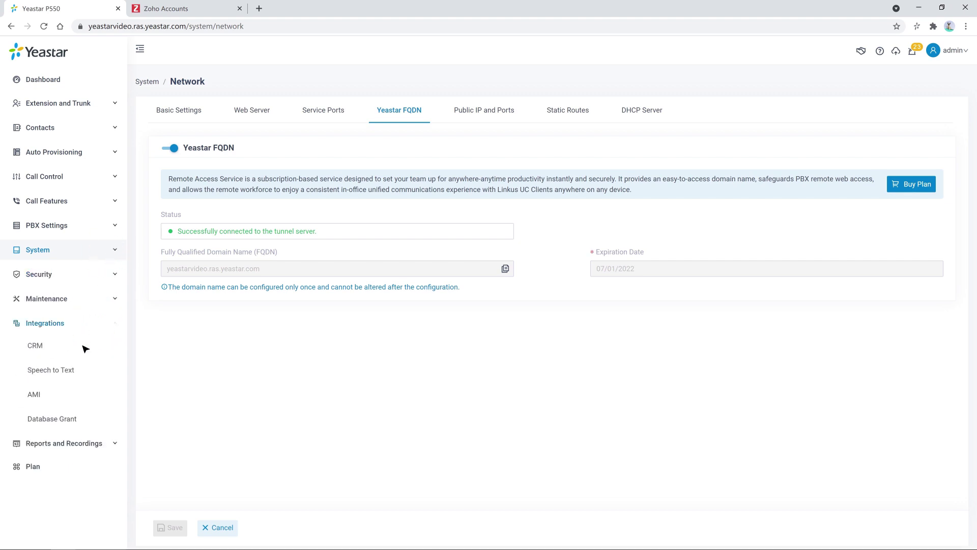
click(84, 346)
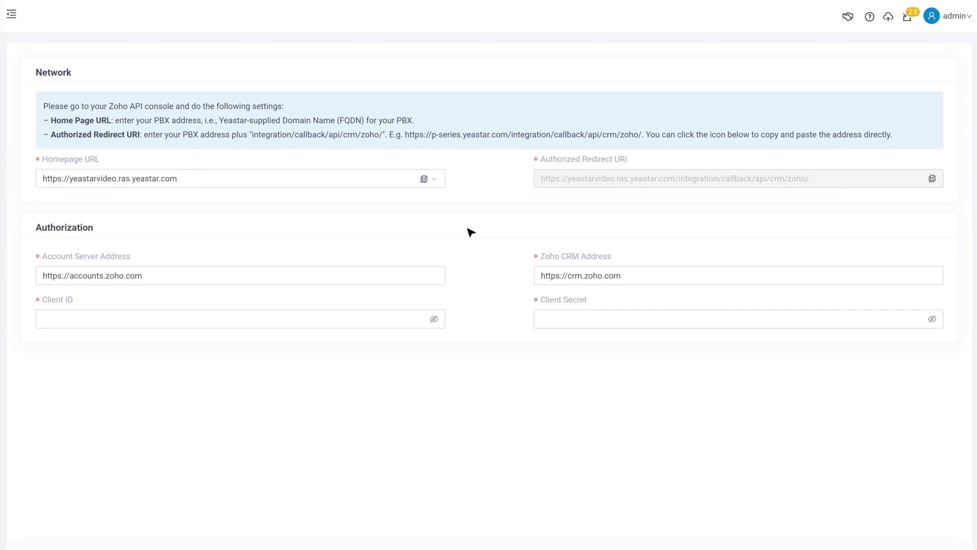
click(424, 179)
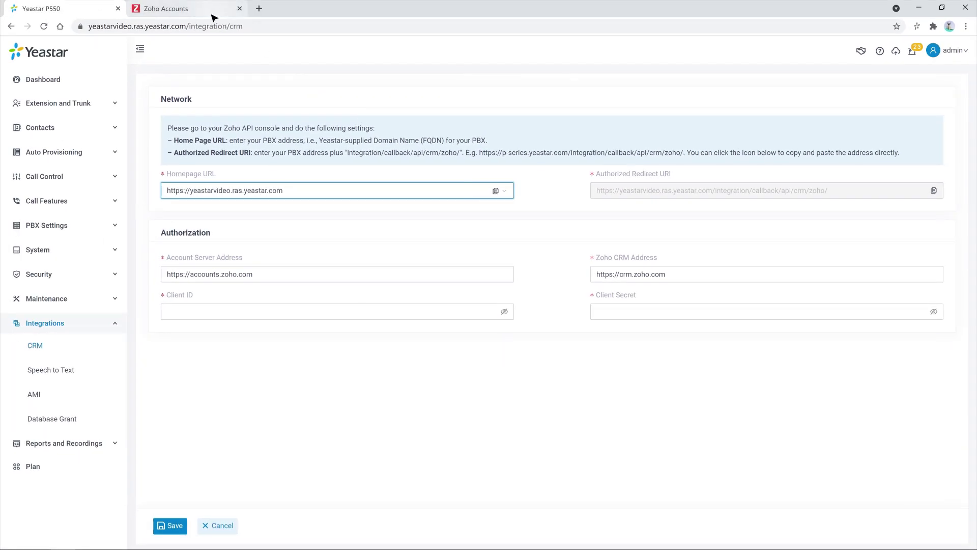
Sign in to Zoho Accounts with the account e-mail and password
click(211, 13)
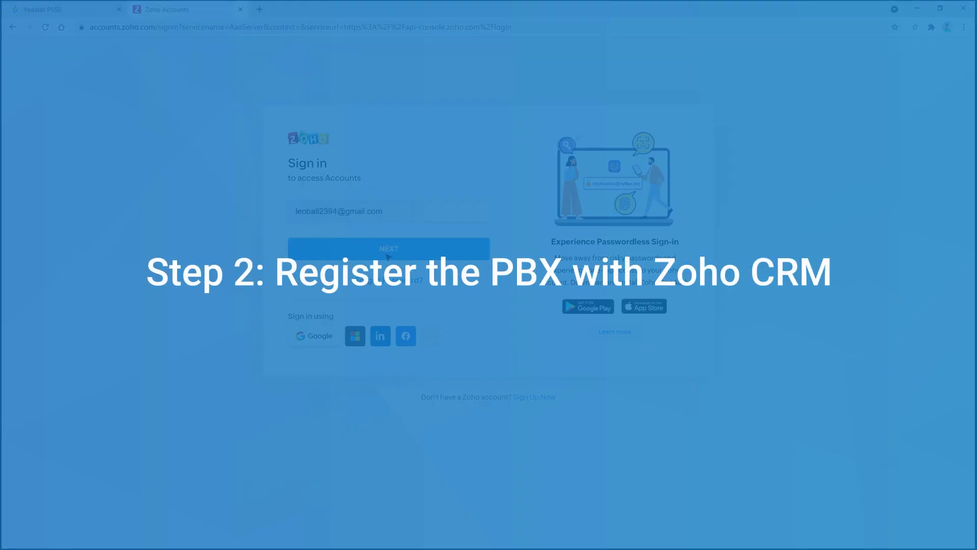
click(388, 255)
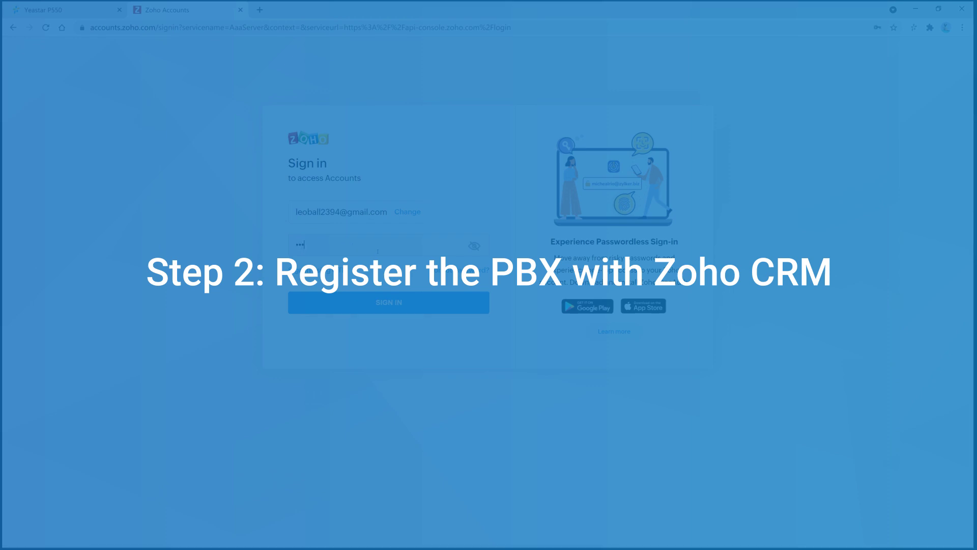
text(•••••••••)
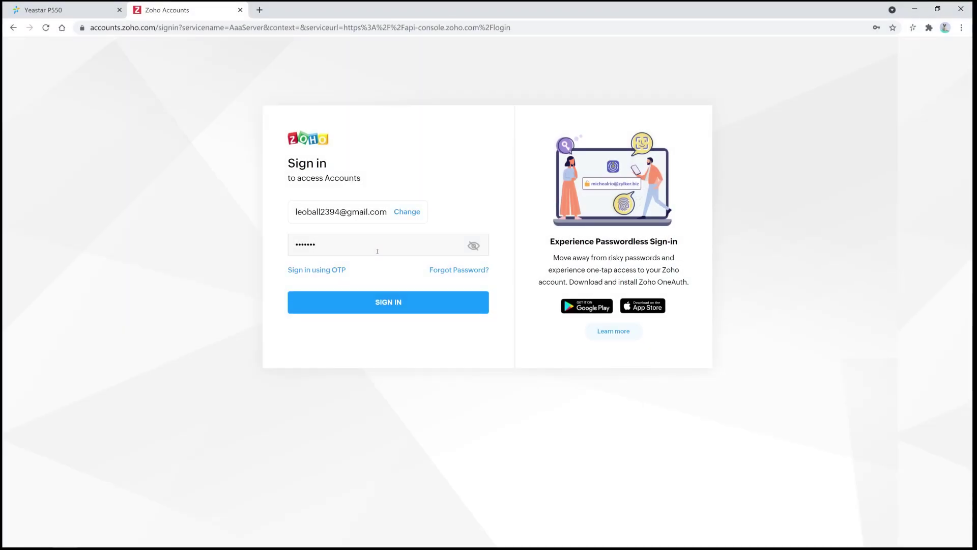
text(•)
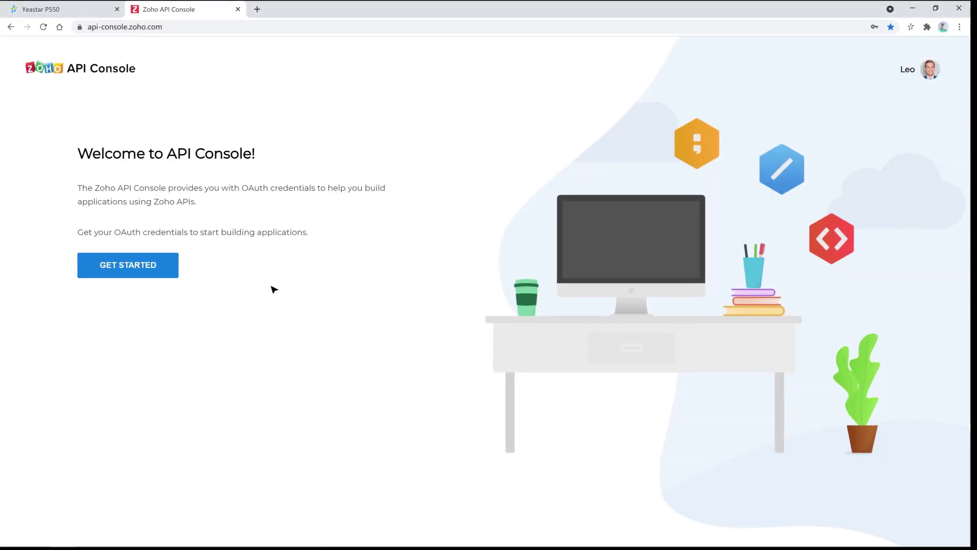
Create a server-based Zoho API client named PBX with the pasted homepage URL and redirect URI
click(148, 266)
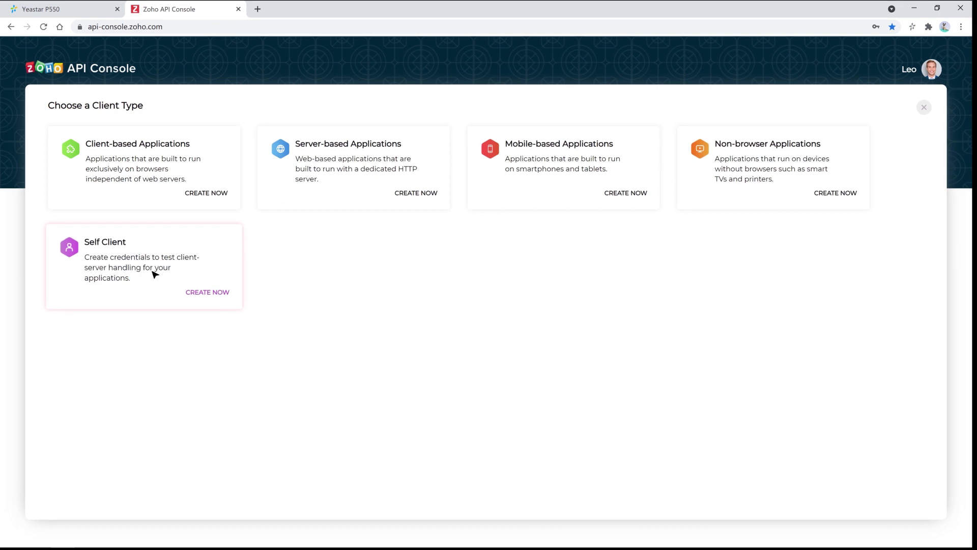
click(391, 183)
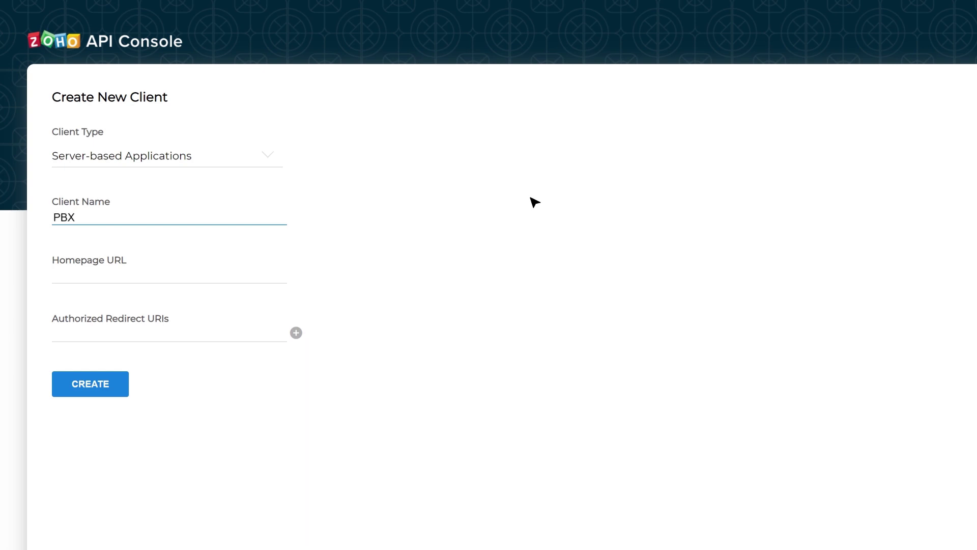
click(127, 274)
key(ctrl+v)
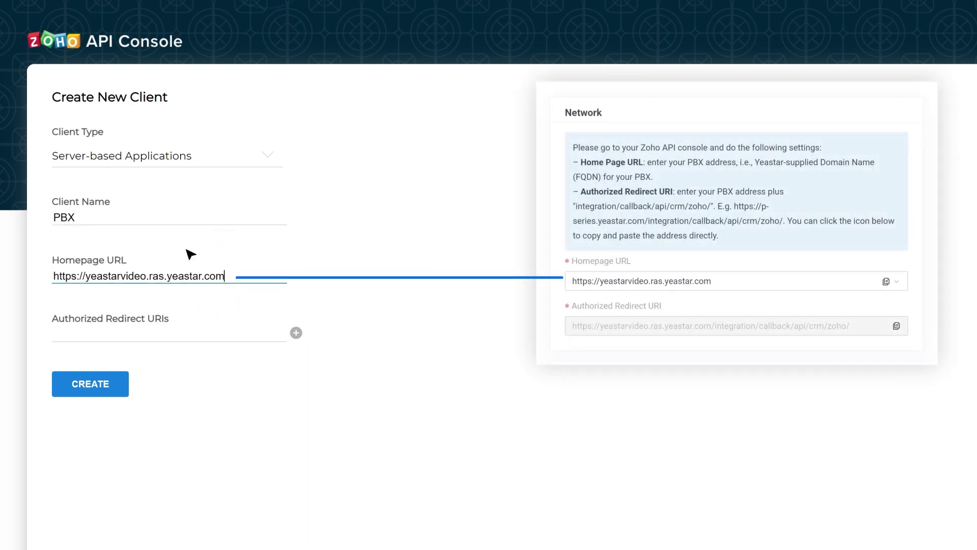
click(148, 331)
key(ctrl+v)
click(428, 372)
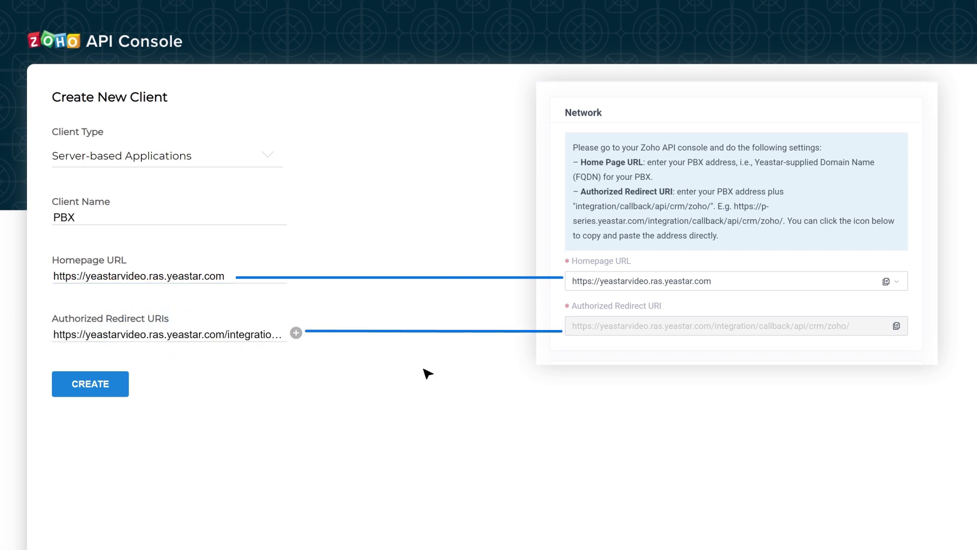
click(109, 389)
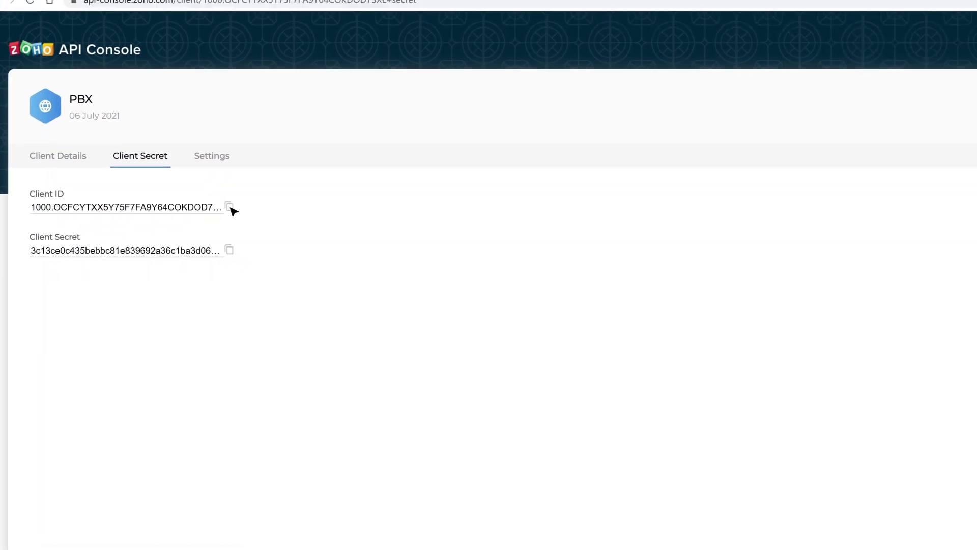
Copy the new PBX client's Client ID and go back to the Yeastar PBX tab
click(229, 206)
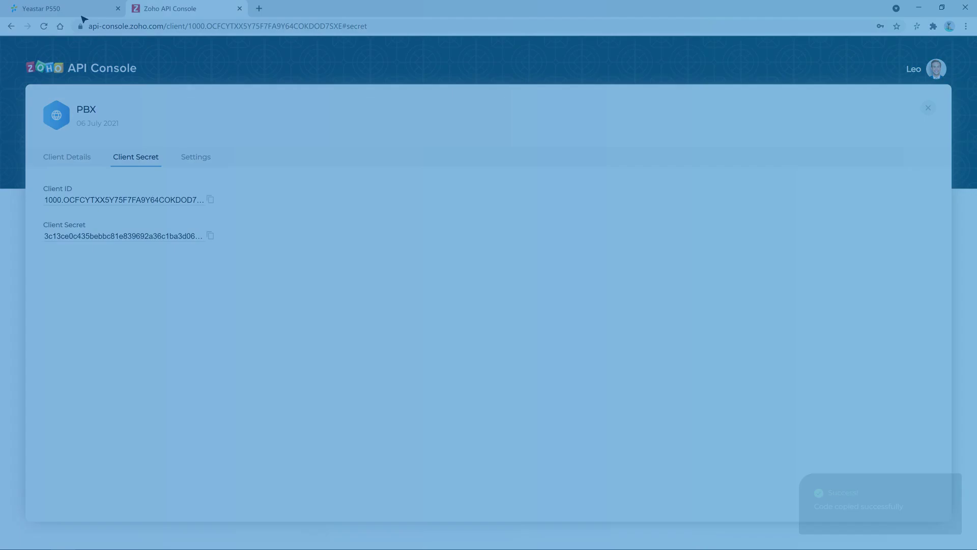
click(82, 15)
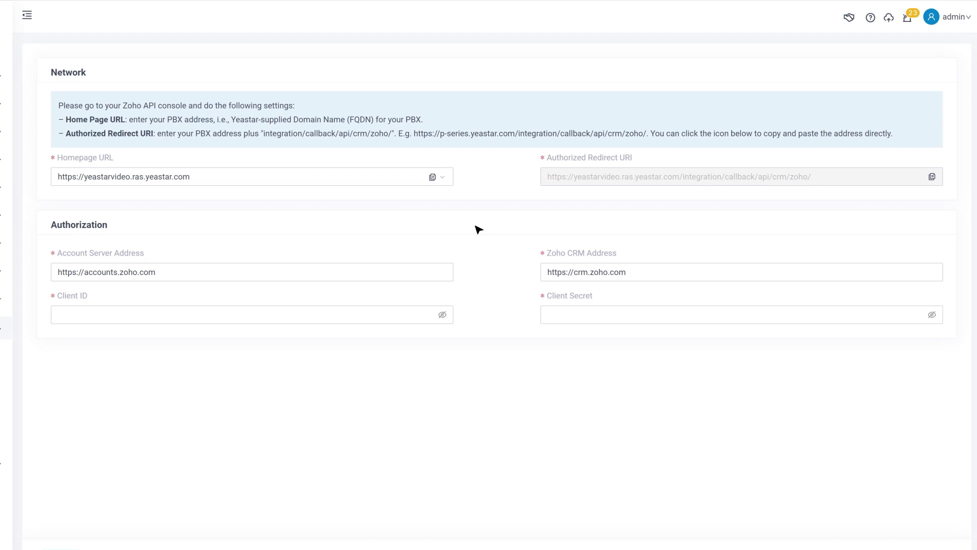
Paste the Zoho Client ID and Client Secret into the PBX's Zoho CRM form
click(245, 314)
key(ctrl+v)
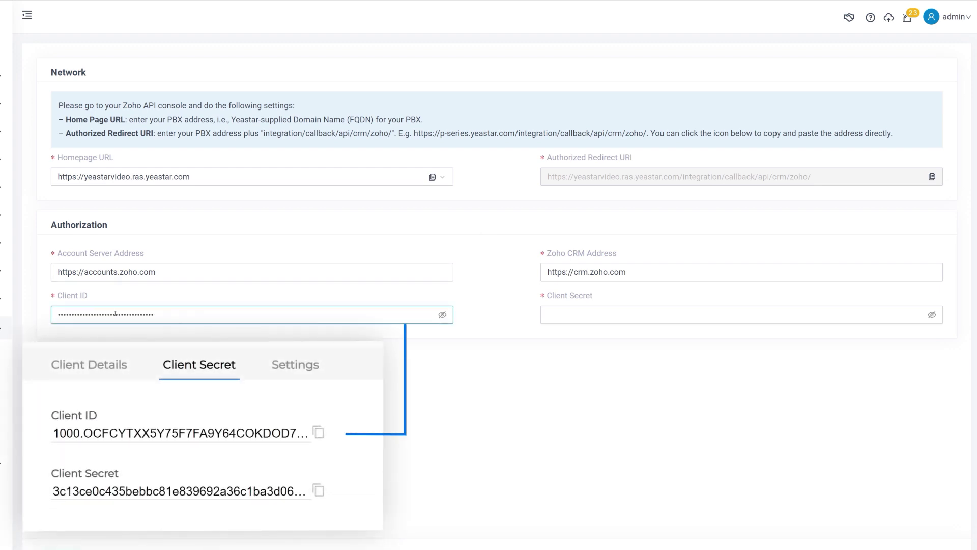
click(573, 312)
key(ctrl+v)
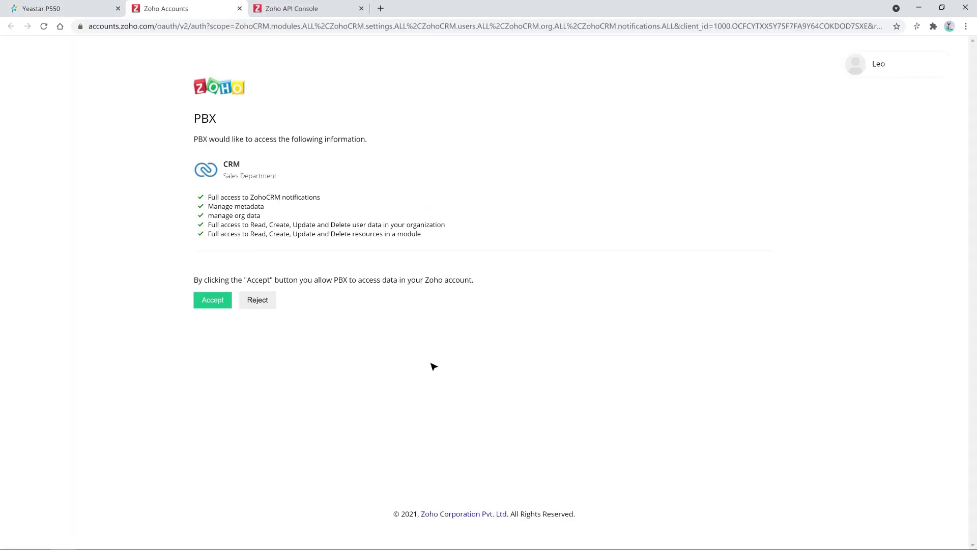
Accept PBX's access to Zoho CRM data and return to the PBX tab
click(212, 300)
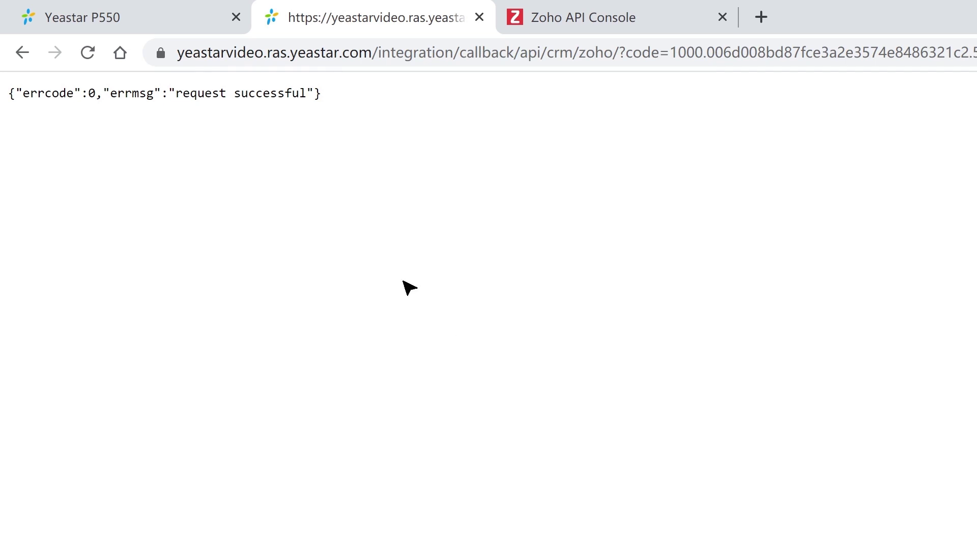
click(113, 23)
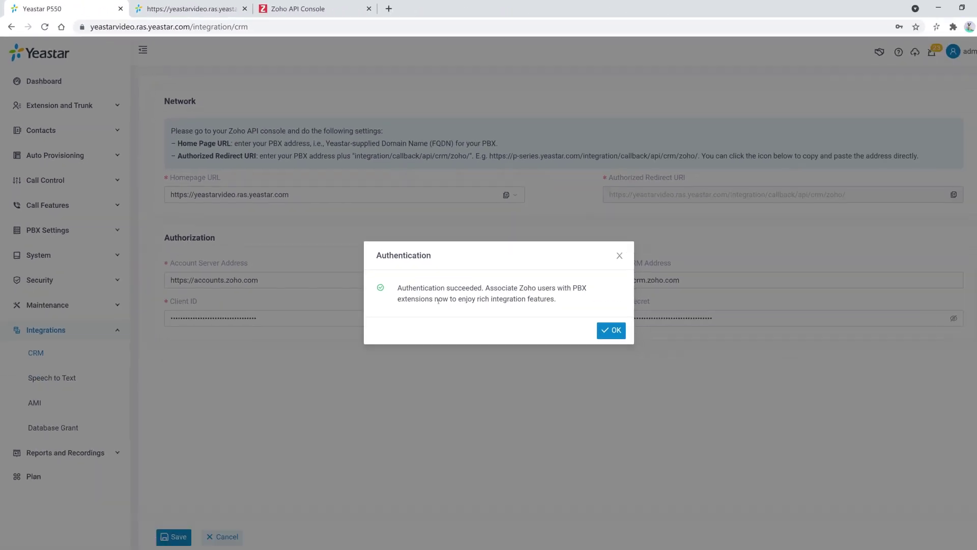
Dismiss the Authentication succeeded message to see Zoho listed as Connected
click(599, 324)
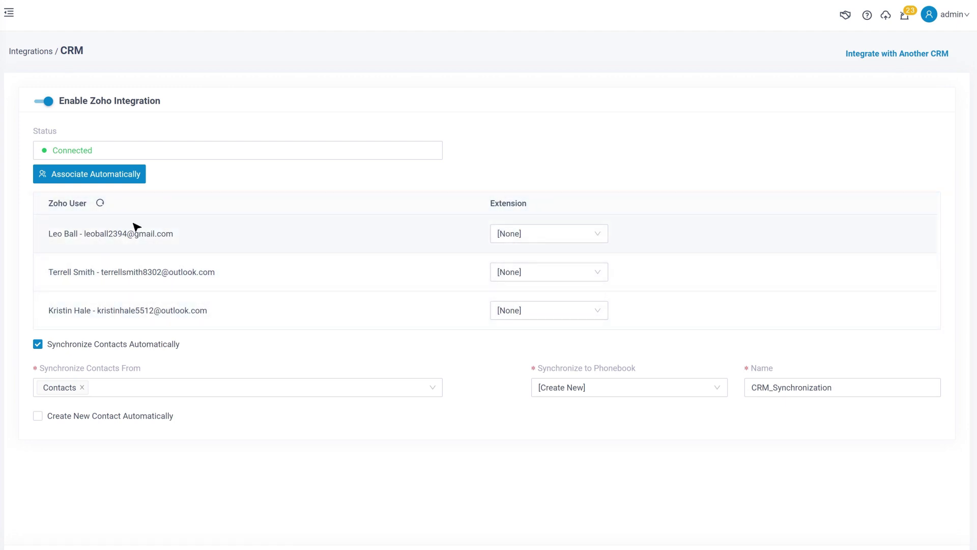
Refresh Zoho users, give the first extension 1001, and auto-associate the rest by e-mail
click(100, 203)
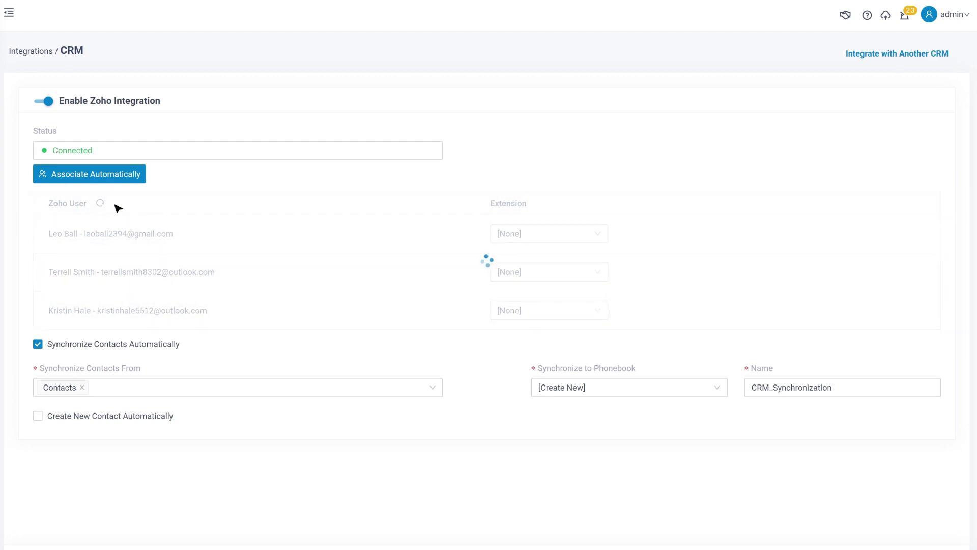
click(597, 236)
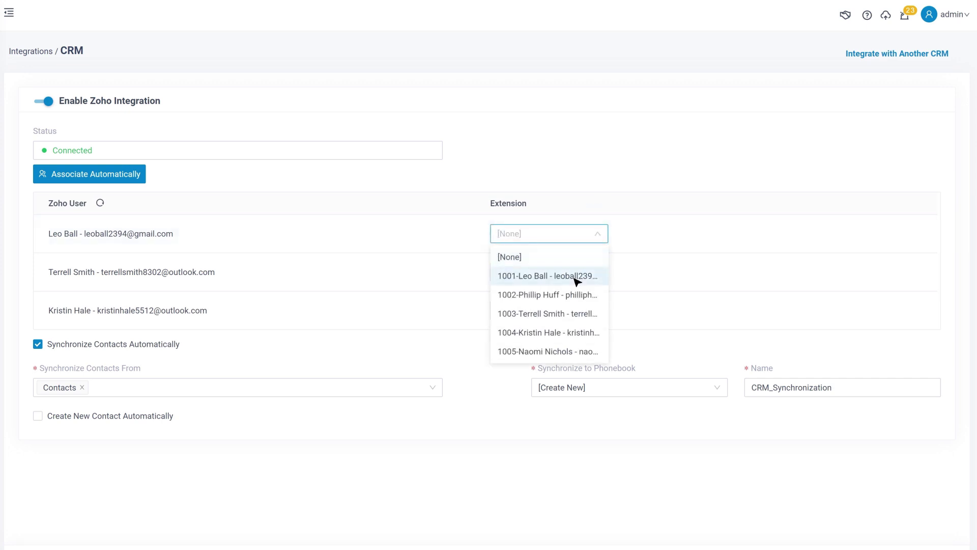
click(578, 278)
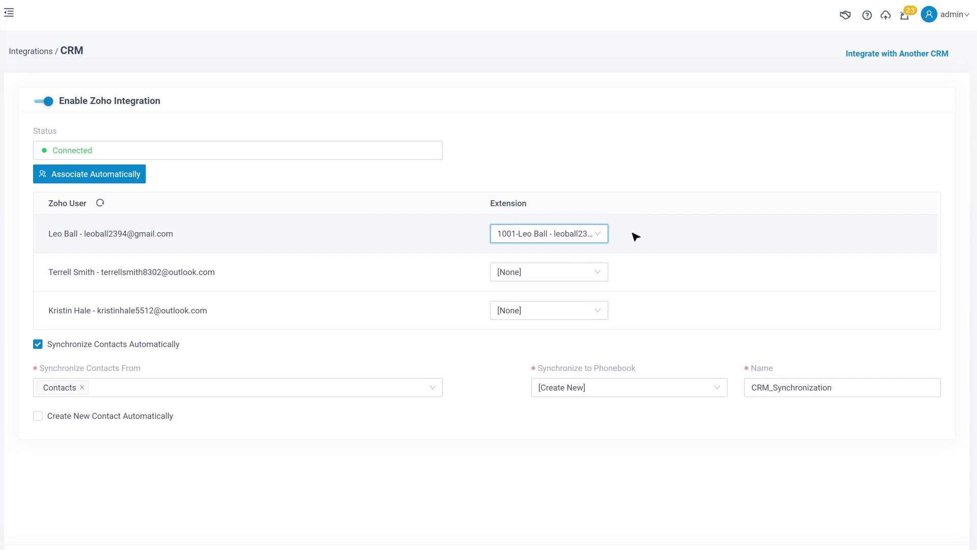
click(122, 178)
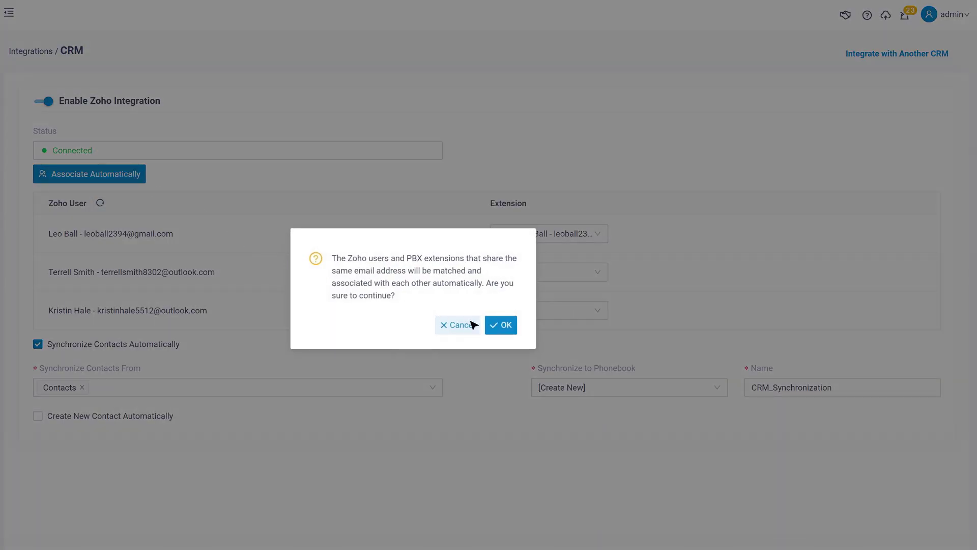
click(501, 328)
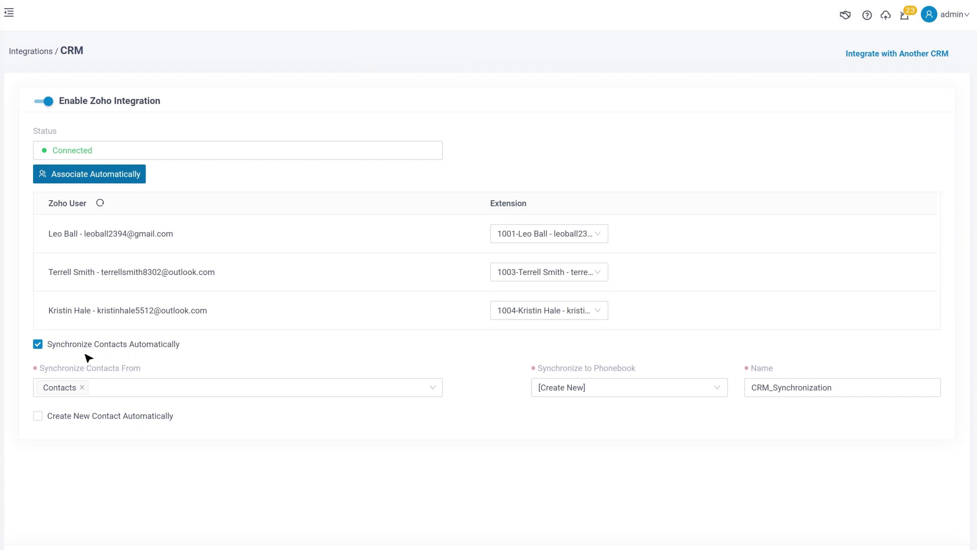
Keep contact sync enabled and add Leads and Accounts alongside Contacts as Zoho sync sources
click(38, 344)
click(37, 345)
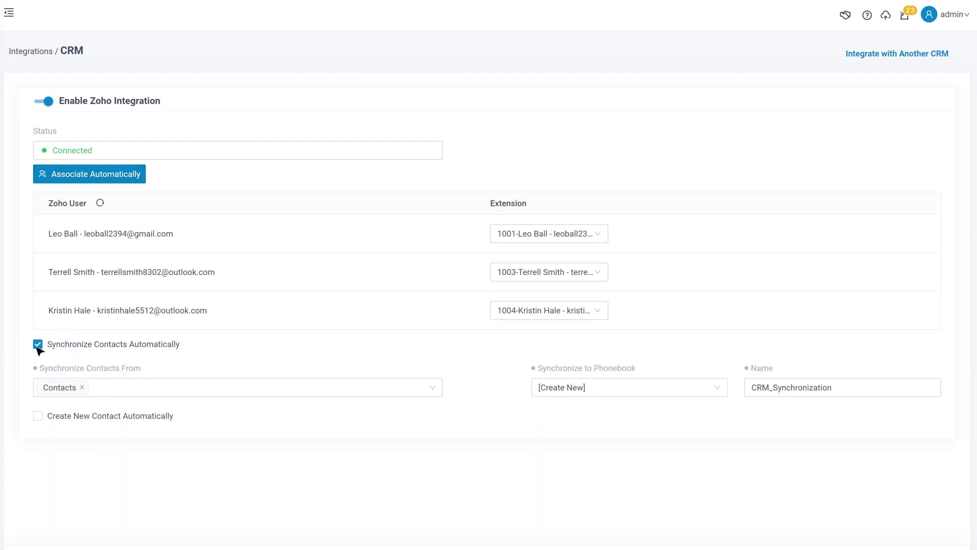
click(436, 392)
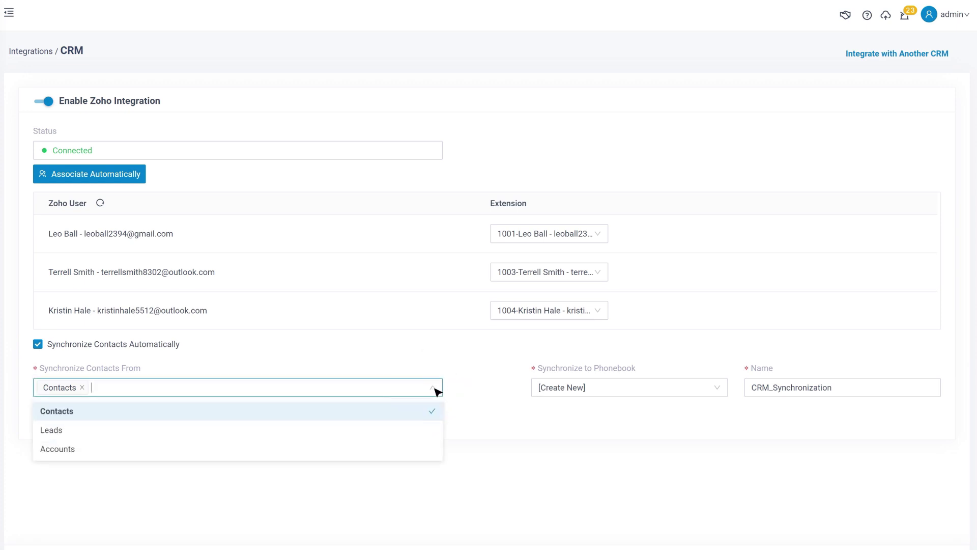
click(269, 432)
click(251, 448)
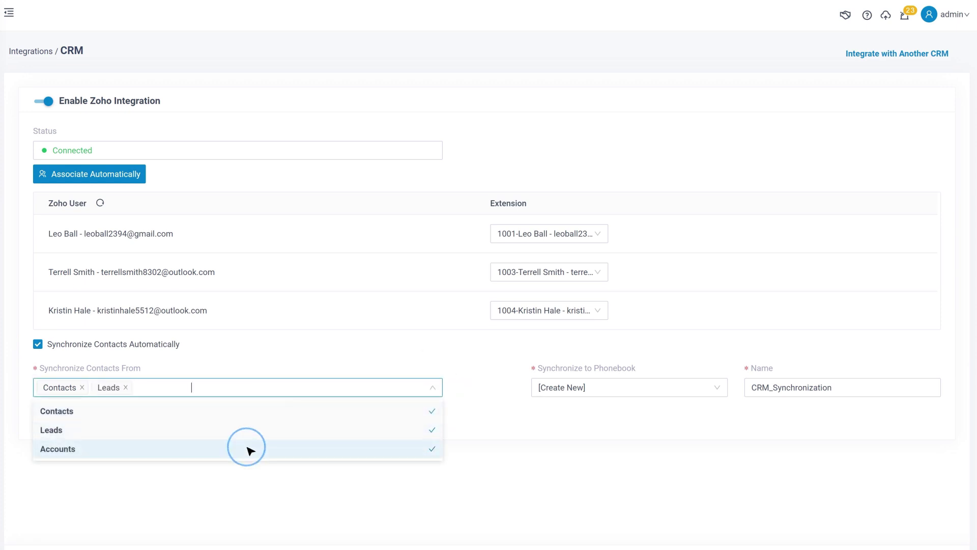
click(435, 391)
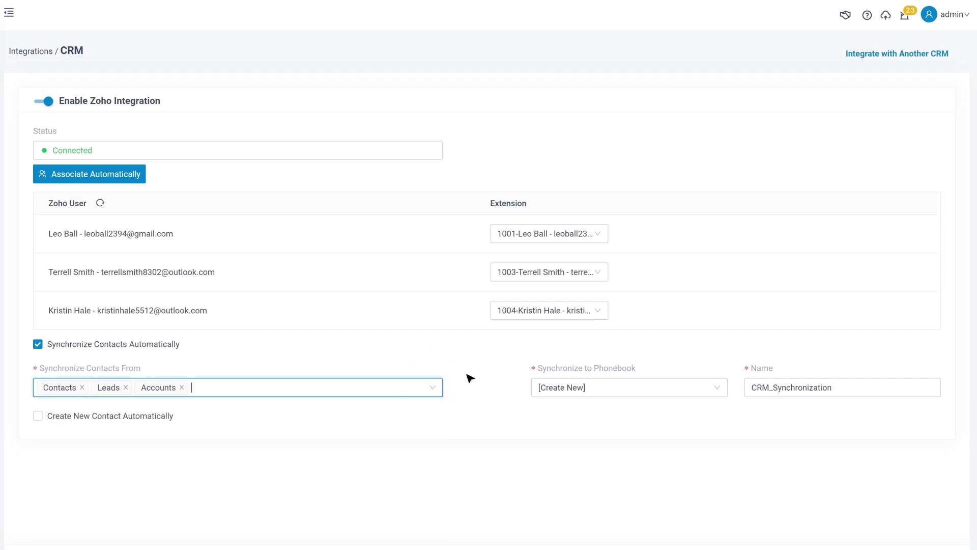
Sync into a new phonebook named CRM and enable automatic contact creation
click(620, 387)
click(618, 413)
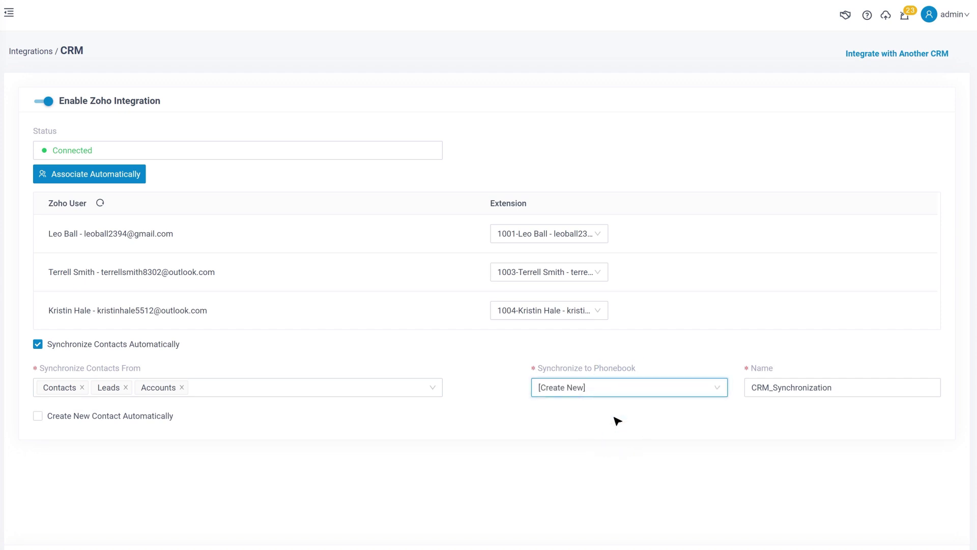
drag(837, 388, 767, 426)
key(BackSpace)
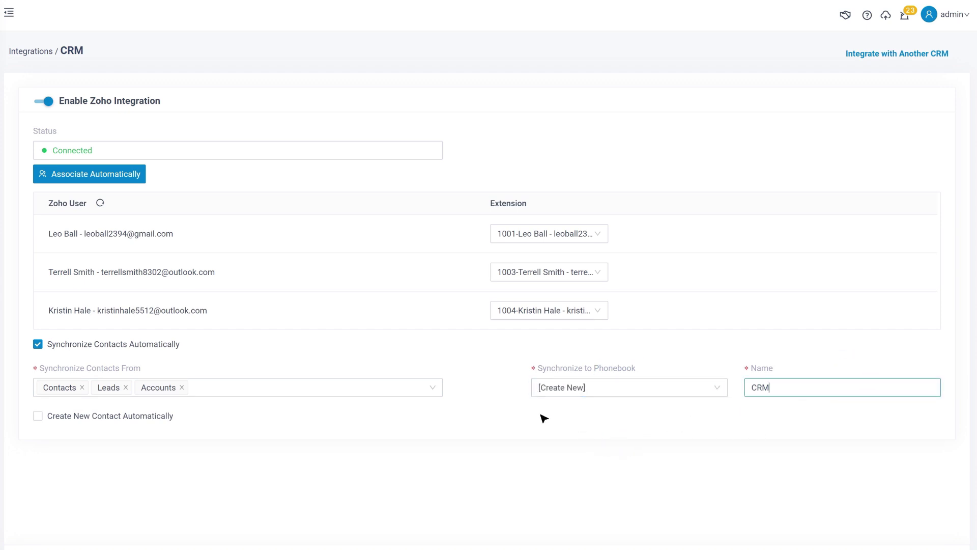
click(543, 417)
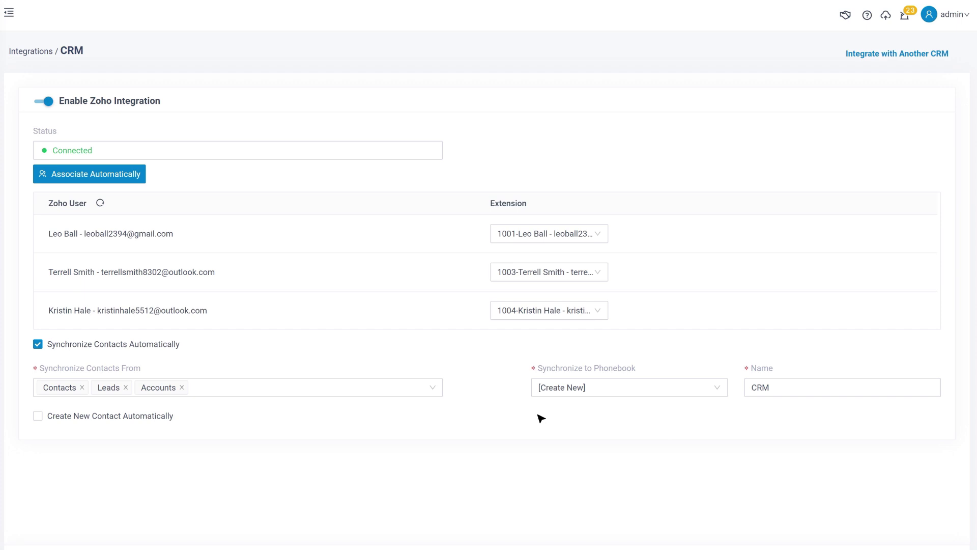
click(38, 416)
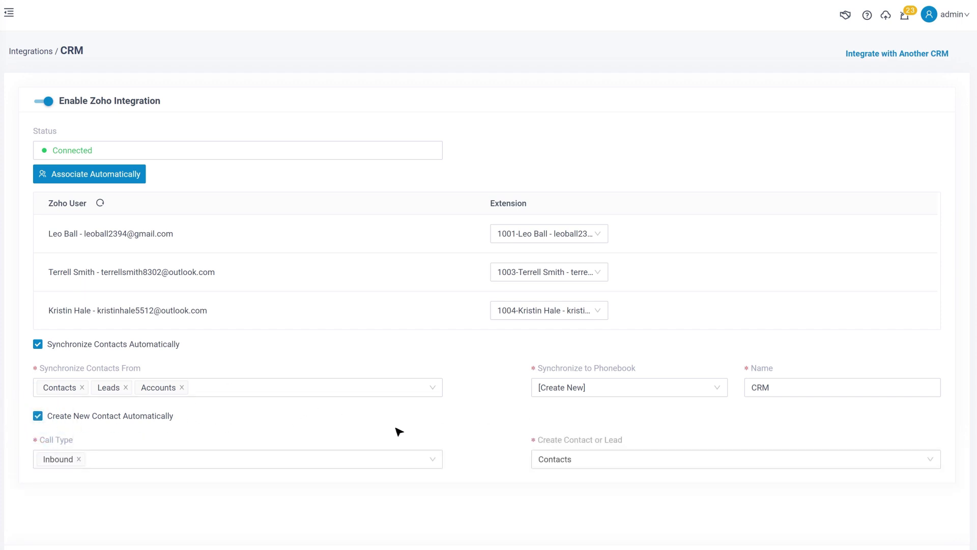
Set inbound calls to create new Zoho Contacts, then save the CRM integration settings
click(434, 461)
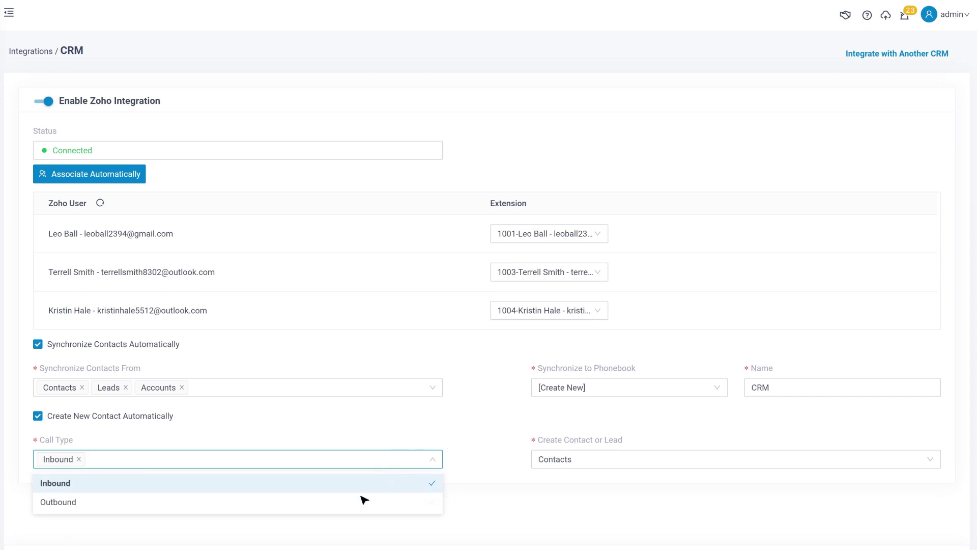
click(360, 504)
click(433, 460)
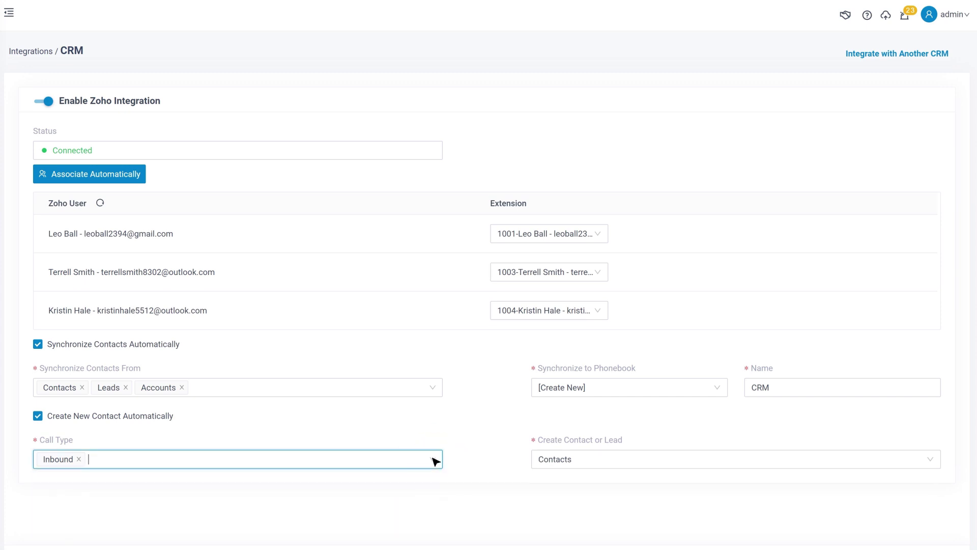
click(933, 460)
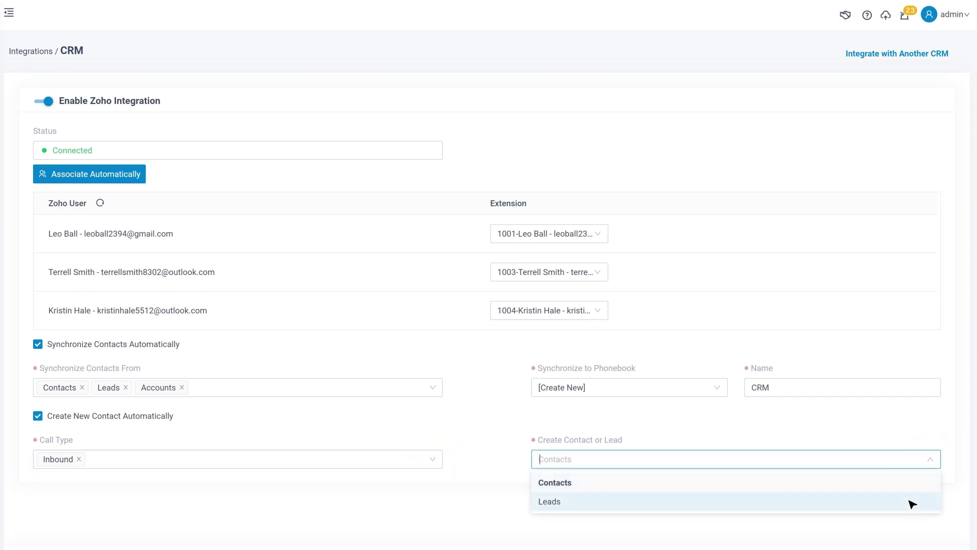
click(844, 486)
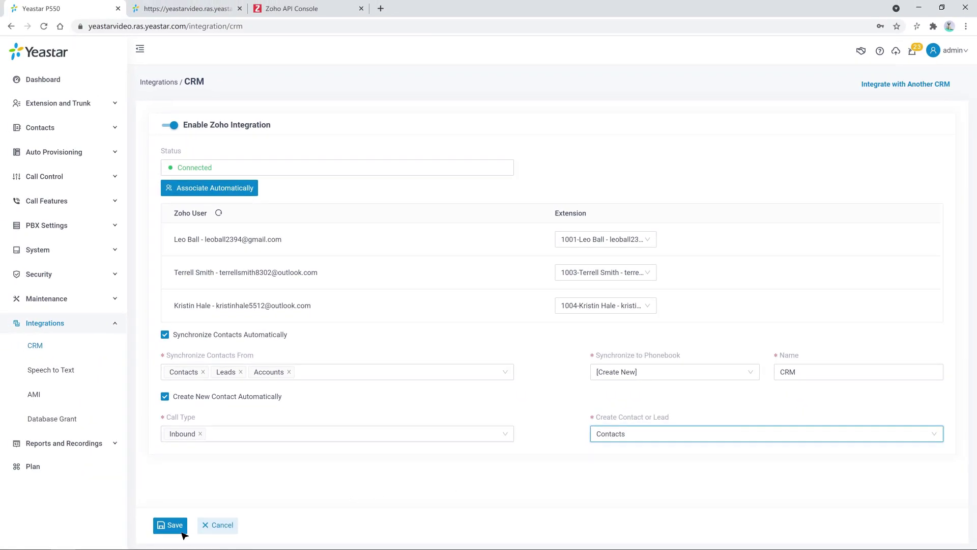
click(175, 529)
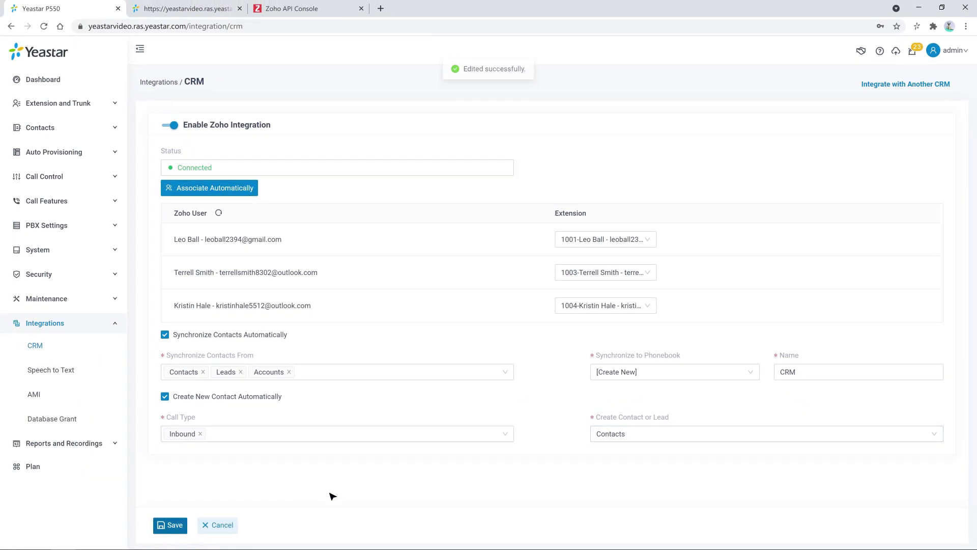